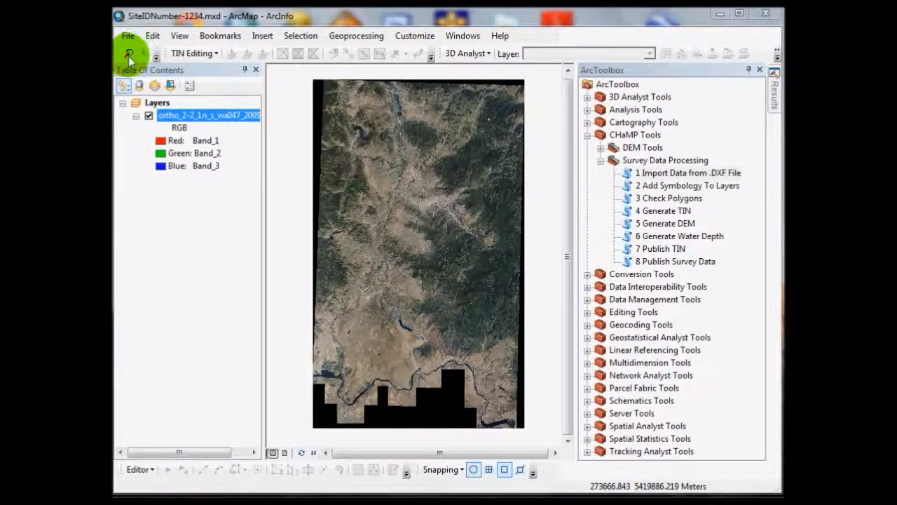
Step: Open the CHaMP Transformation Tool, auto-hide the Table Of Contents and ArcToolbox, and bring the whole aerial image into view
{"action": "left_click", "coordinate": [128, 54]}
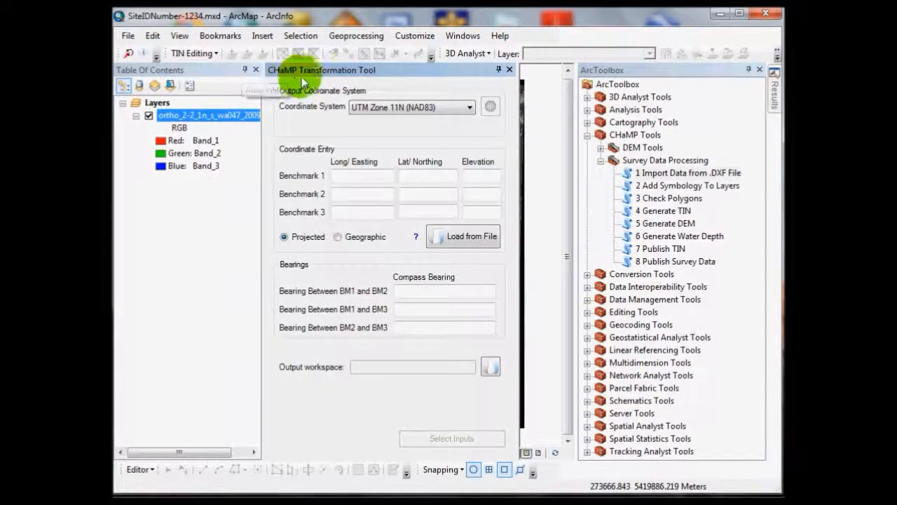
{"action": "left_click", "coordinate": [242, 71]}
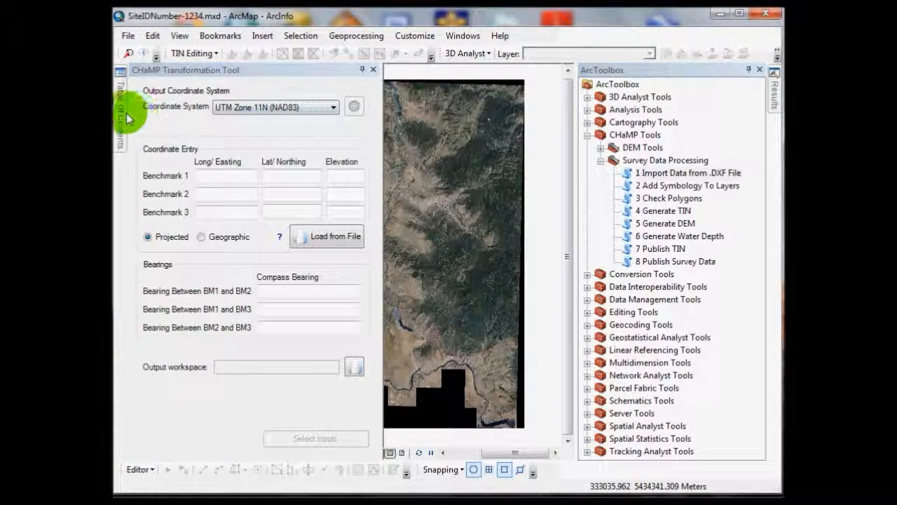
{"action": "left_click", "coordinate": [749, 71]}
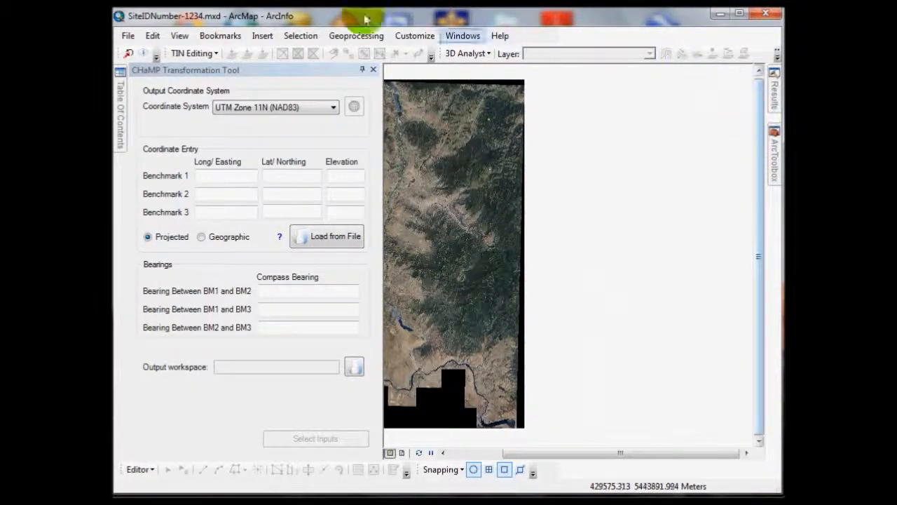
{"action": "left_click_drag", "start_coordinate": [454, 190], "coordinate": [579, 187]}
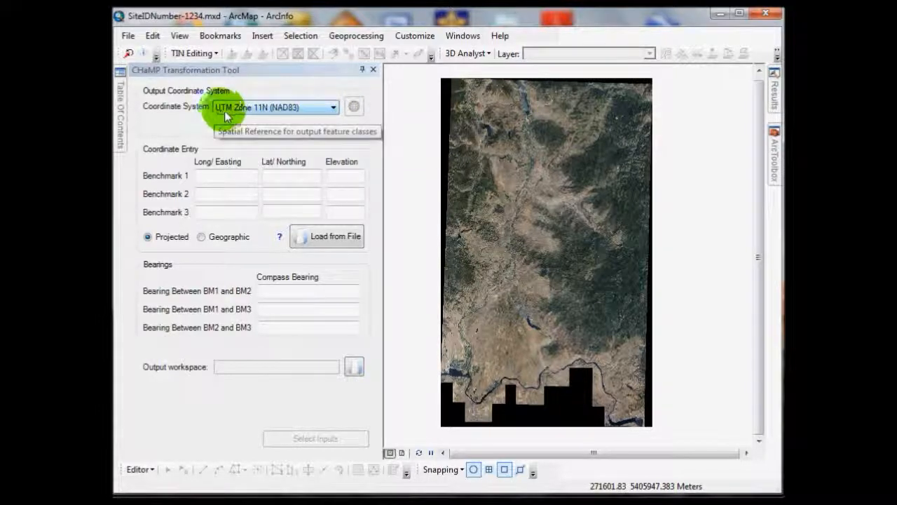
Step: Keep UTM Zone 11N (NAD83) as the output coordinate system and load the benchmark coordinates from Benchmark_Coordinates.csv in the Visit\Topo folder
{"action": "left_click", "coordinate": [300, 108]}
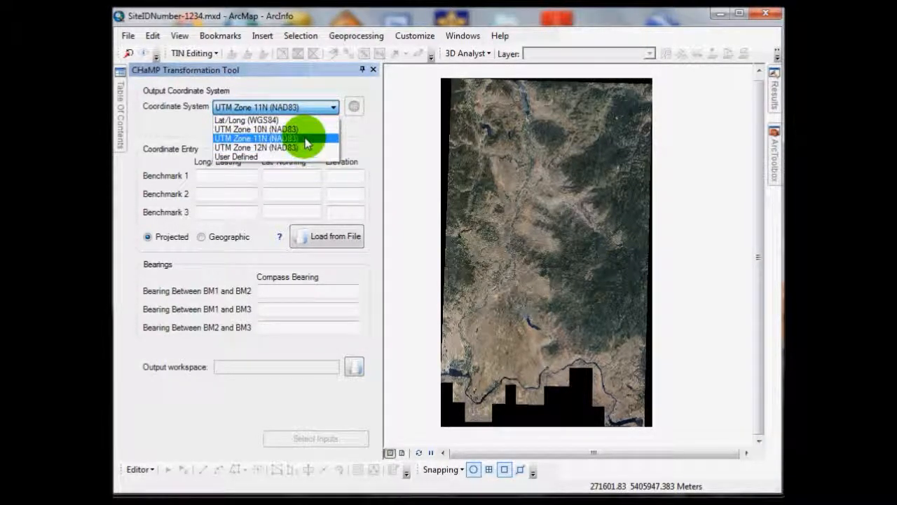
{"action": "left_click", "coordinate": [306, 144]}
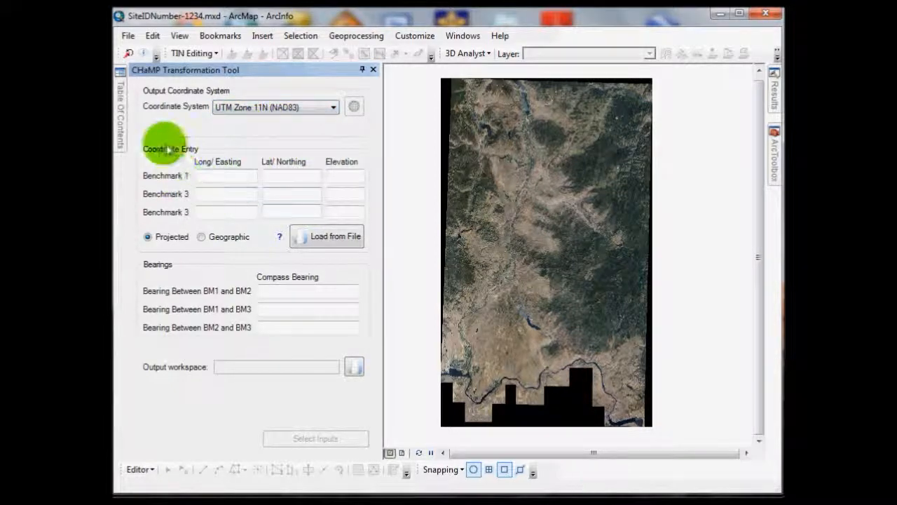
{"action": "left_click", "coordinate": [215, 176]}
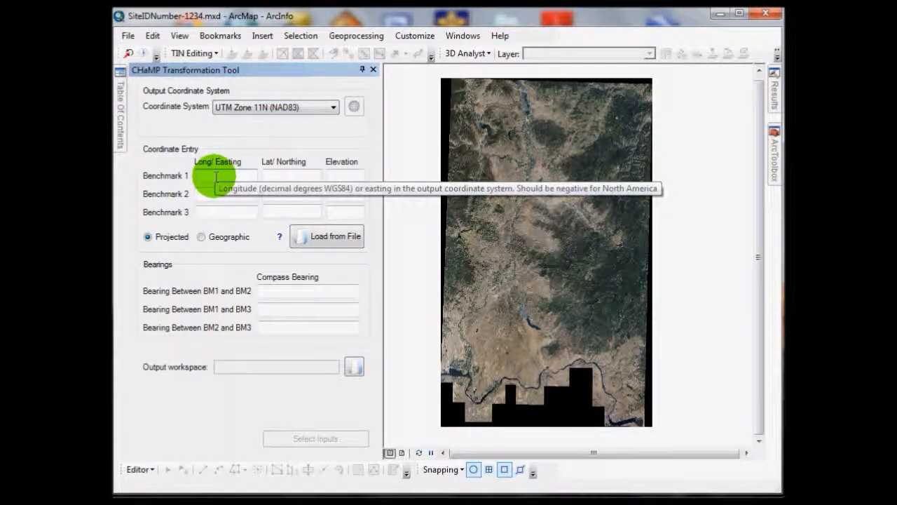
{"action": "left_click", "coordinate": [334, 237]}
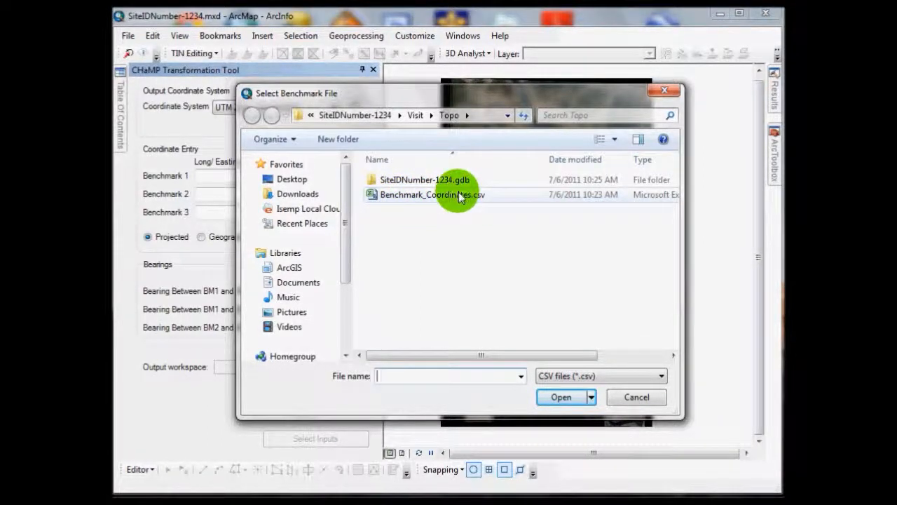
{"action": "left_click", "coordinate": [414, 116]}
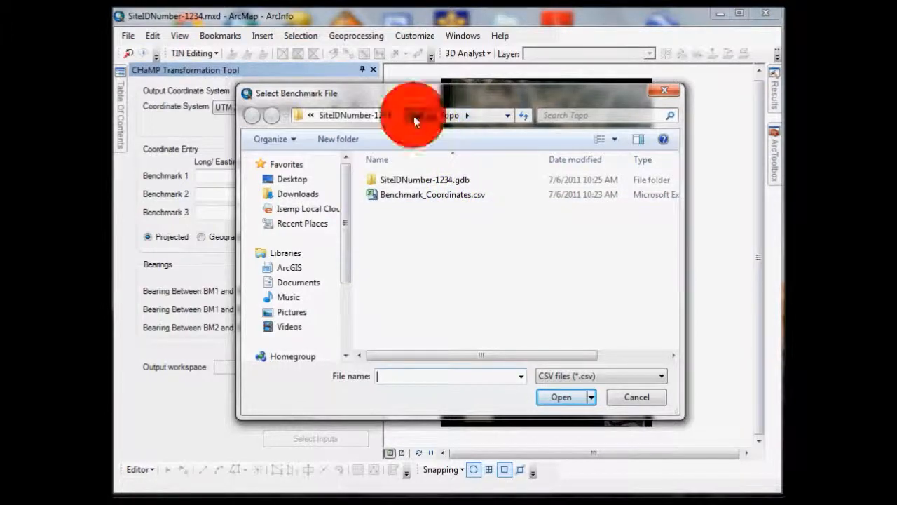
{"action": "double_click", "coordinate": [402, 180]}
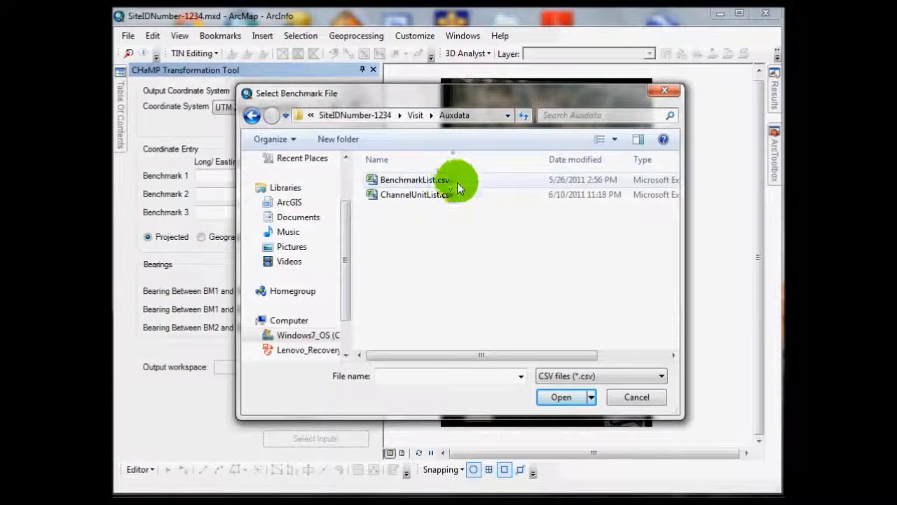
{"action": "left_click", "coordinate": [417, 114]}
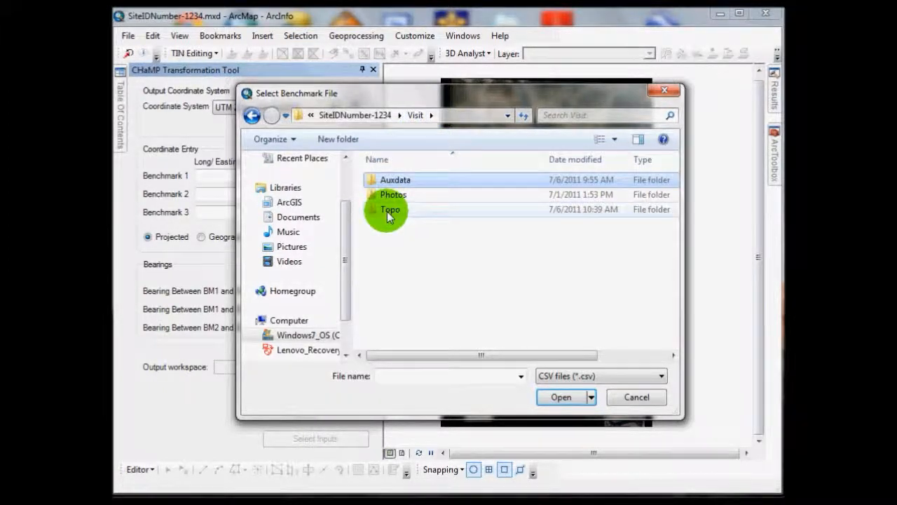
{"action": "double_click", "coordinate": [387, 211]}
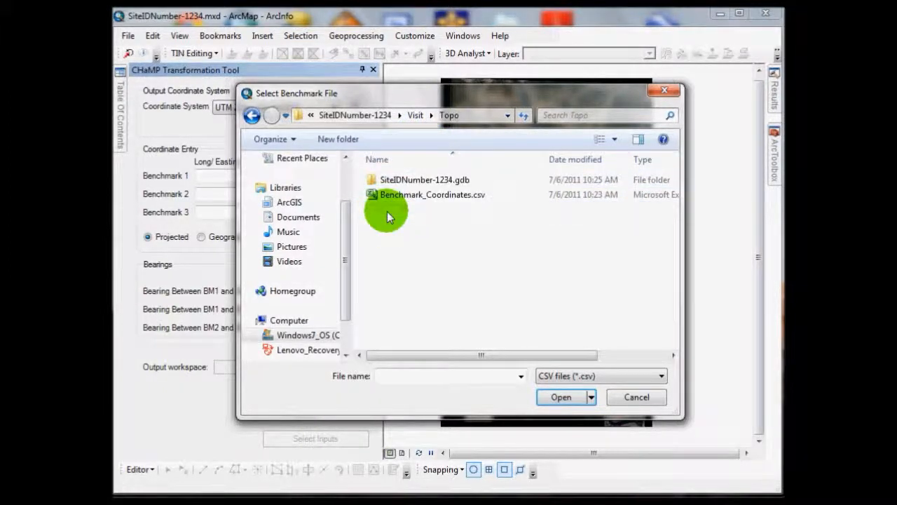
{"action": "left_click", "coordinate": [458, 195]}
{"action": "left_click", "coordinate": [561, 396]}
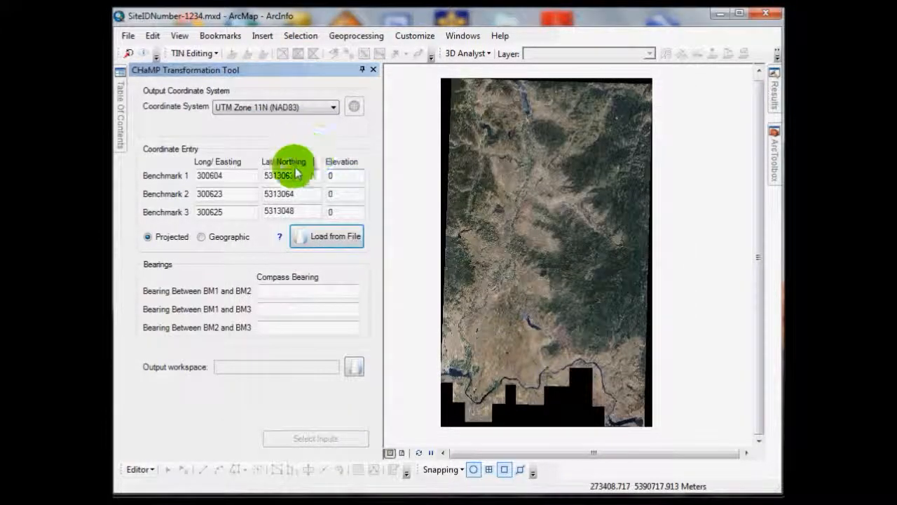
Step: Set the elevations of Benchmarks 1, 2 and 3 to 450, 430 and 428
{"action": "left_click", "coordinate": [342, 175]}
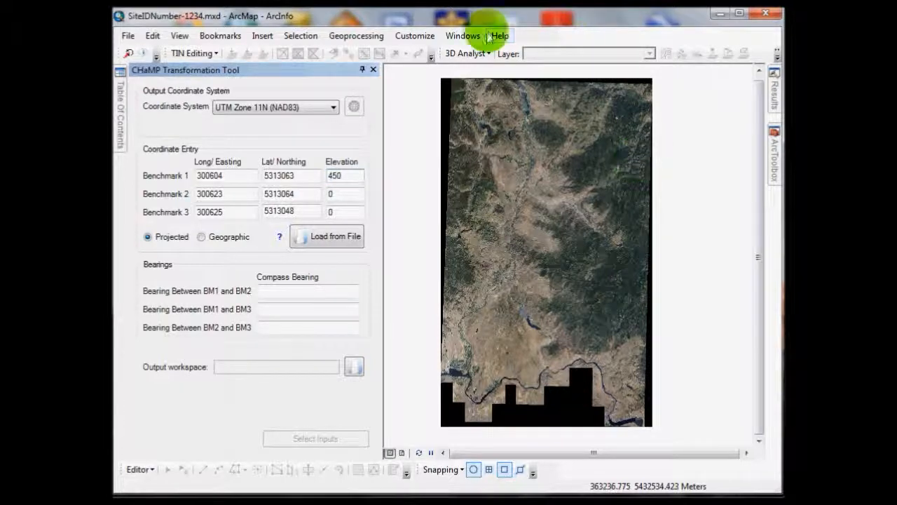
{"action": "left_click", "coordinate": [357, 195]}
{"action": "key", "text": "BackSpace"}
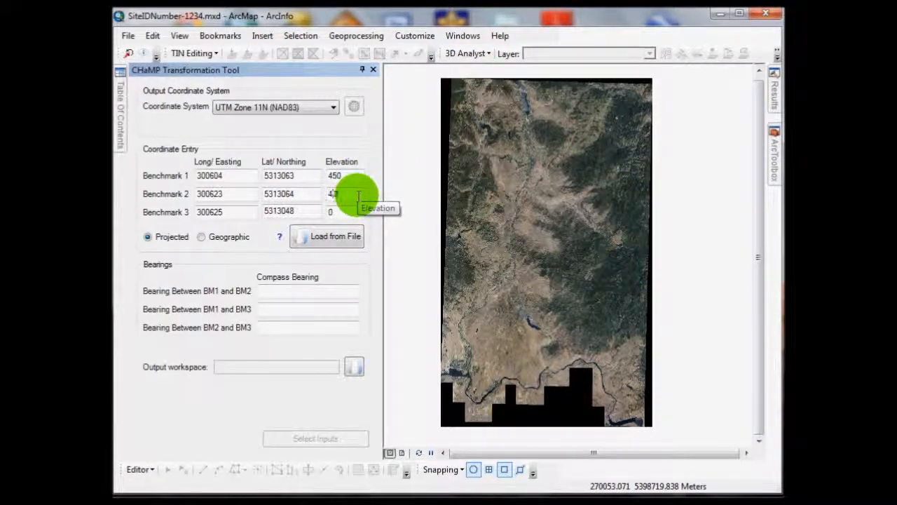
{"action": "type", "text": "430"}
{"action": "left_click", "coordinate": [354, 211]}
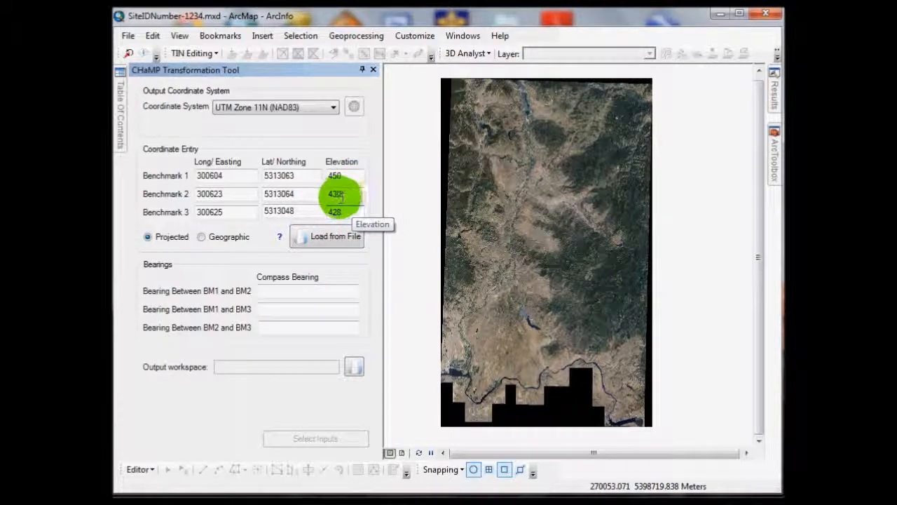
Step: Enter compass bearings of 68 for BM1 to BM2, 110 for BM1 to BM3 and 168 for BM2 to BM3
{"action": "left_click", "coordinate": [324, 290]}
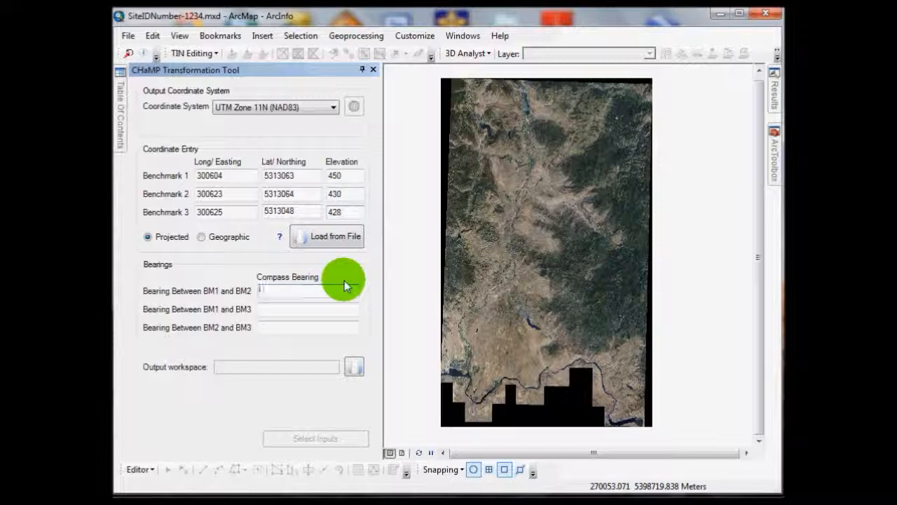
{"action": "type", "text": "68"}
{"action": "key", "text": "Tab"}
{"action": "type", "text": "110"}
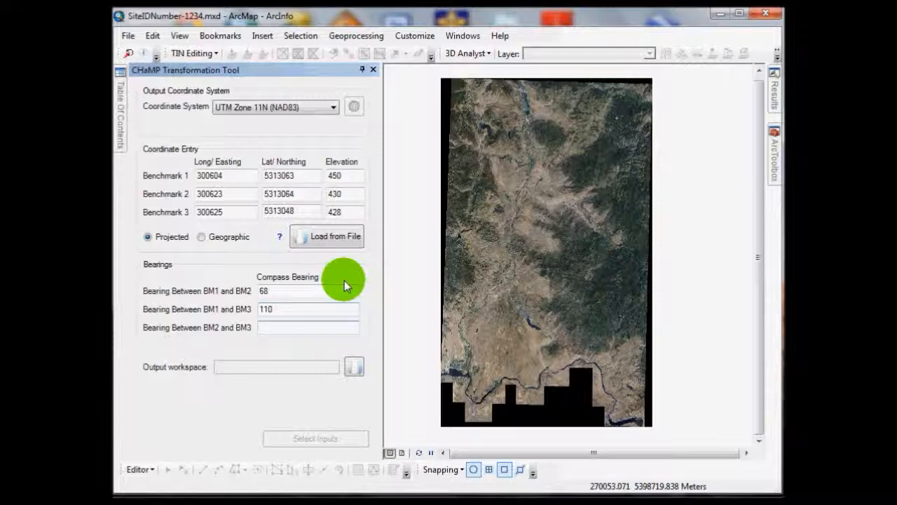
{"action": "type", "text": "166"}
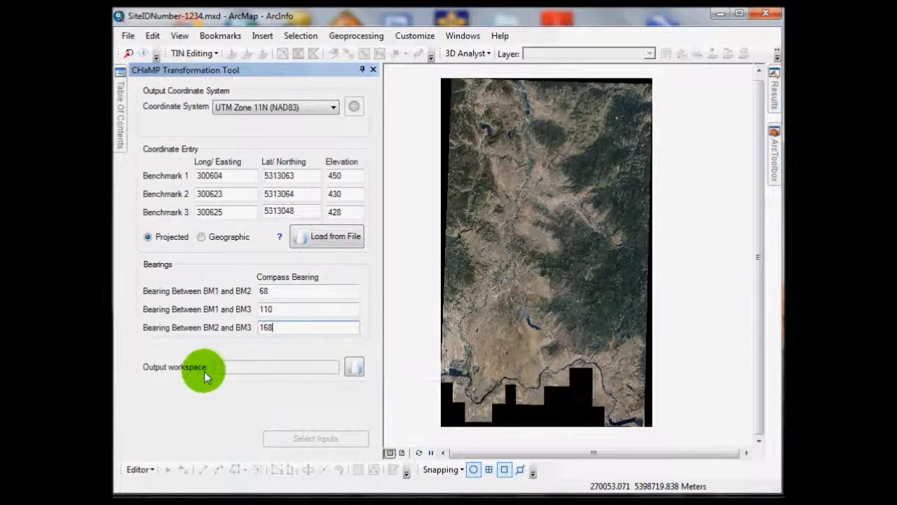
Step: Set the output workspace to the SiteIDNumber-1234.gdb geodatabase in the home Visit\Topo folder
{"action": "left_click", "coordinate": [355, 367]}
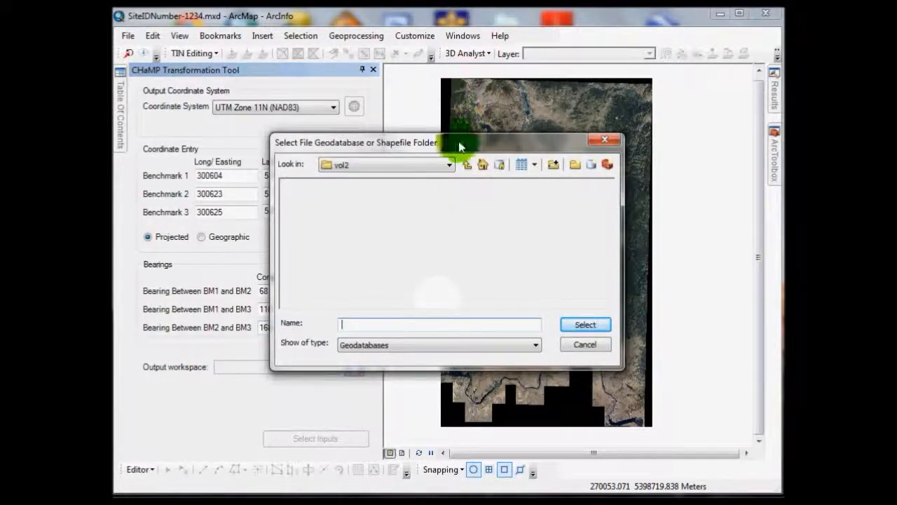
{"action": "left_click", "coordinate": [449, 164]}
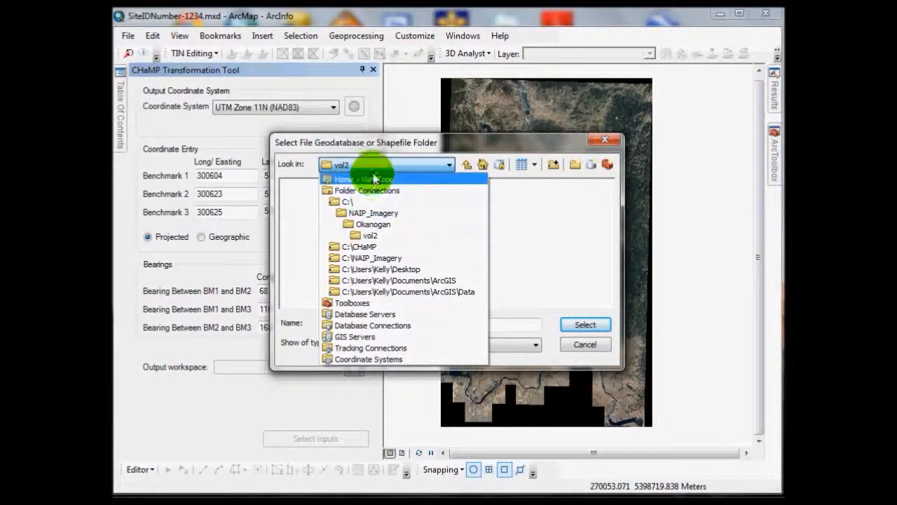
{"action": "left_click", "coordinate": [391, 181]}
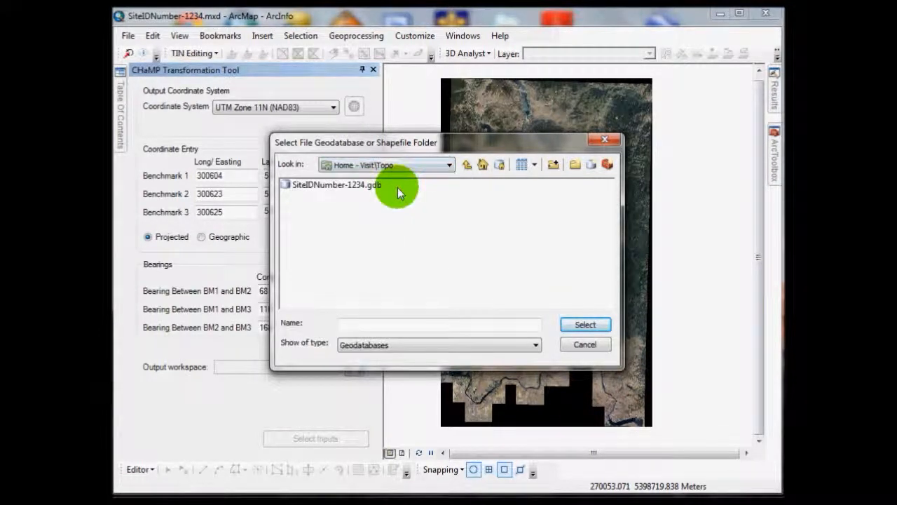
{"action": "left_click", "coordinate": [346, 186]}
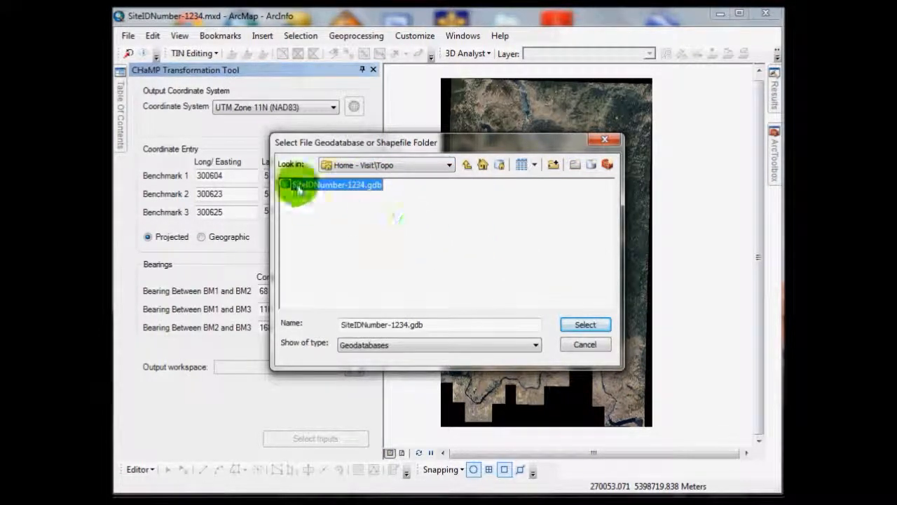
{"action": "left_click", "coordinate": [581, 323]}
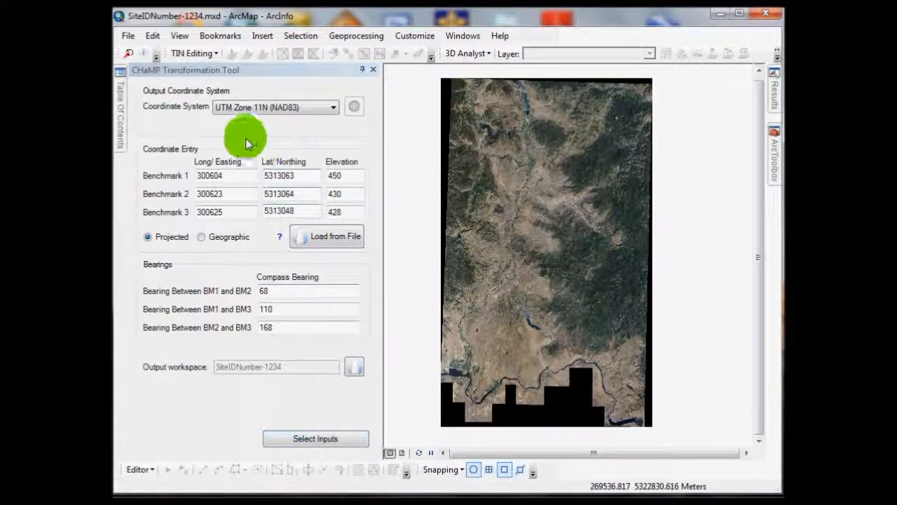
Step: Proceed to input selection and review the unprojected layers to transform, keeping the edge-of-water points shown on the map
{"action": "left_click", "coordinate": [331, 436]}
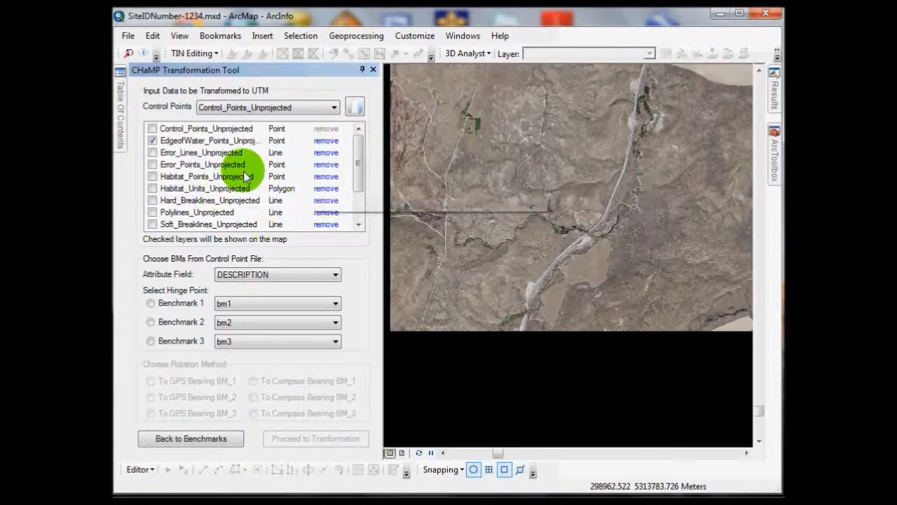
{"action": "mouse_move", "coordinate": [356, 154]}
{"action": "left_mouse_down"}
{"action": "mouse_move", "coordinate": [359, 189]}
{"action": "mouse_move", "coordinate": [354, 142]}
{"action": "left_mouse_up"}
{"action": "left_click_drag", "start_coordinate": [362, 161], "coordinate": [369, 199]}
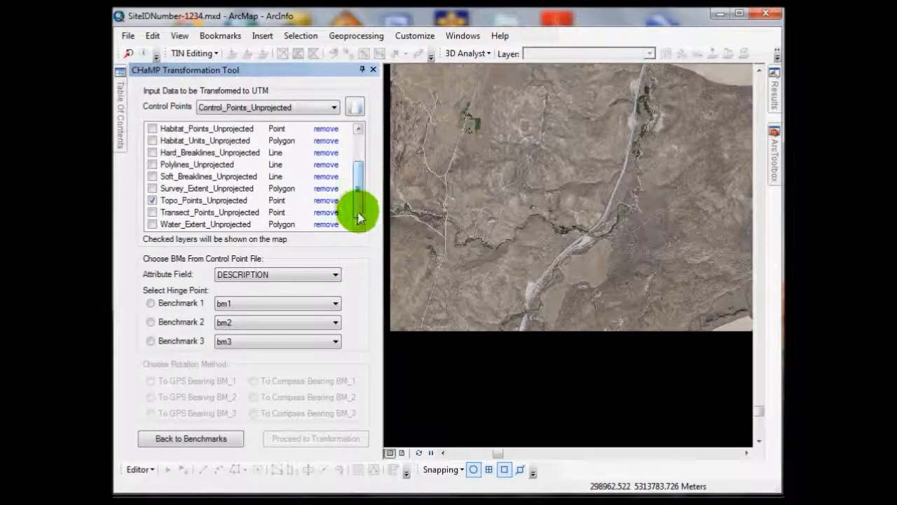
{"action": "left_click_drag", "start_coordinate": [357, 212], "coordinate": [356, 181]}
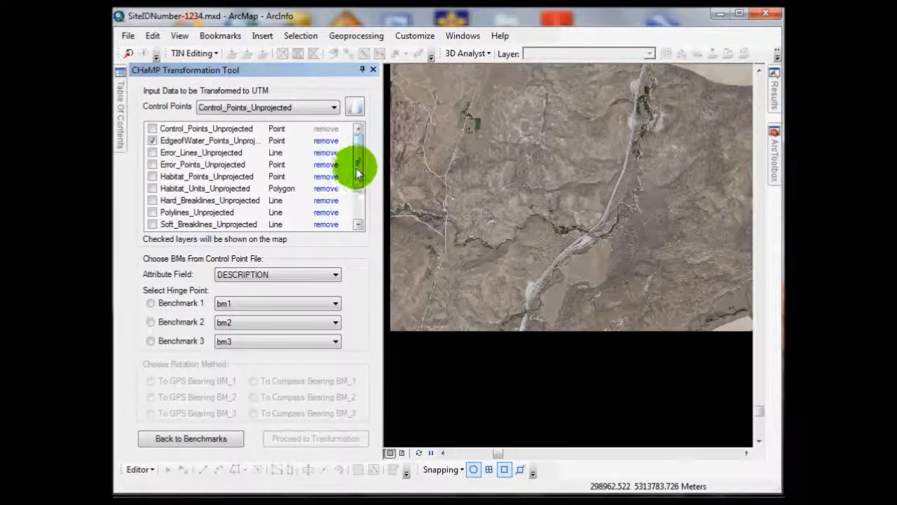
{"action": "left_click", "coordinate": [153, 140]}
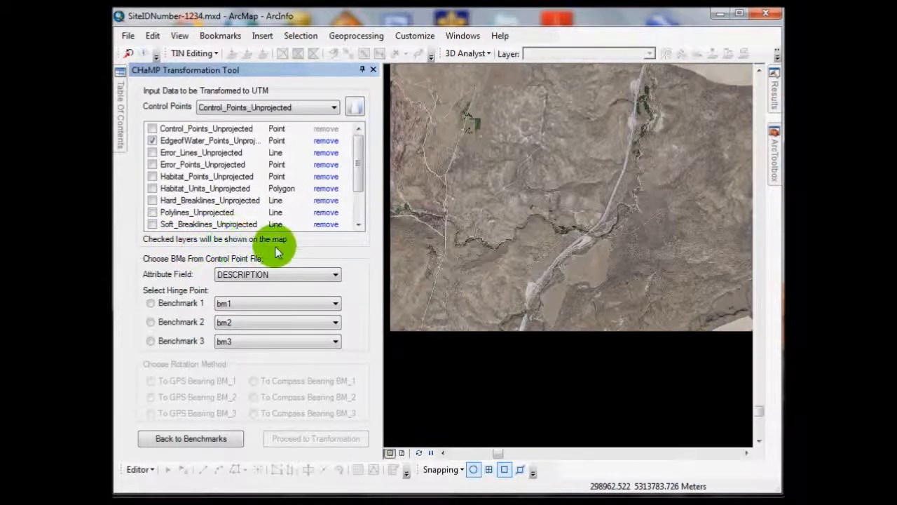
{"action": "mouse_move", "coordinate": [359, 150]}
{"action": "left_mouse_down"}
{"action": "mouse_move", "coordinate": [365, 199]}
{"action": "mouse_move", "coordinate": [355, 134]}
{"action": "left_mouse_up"}
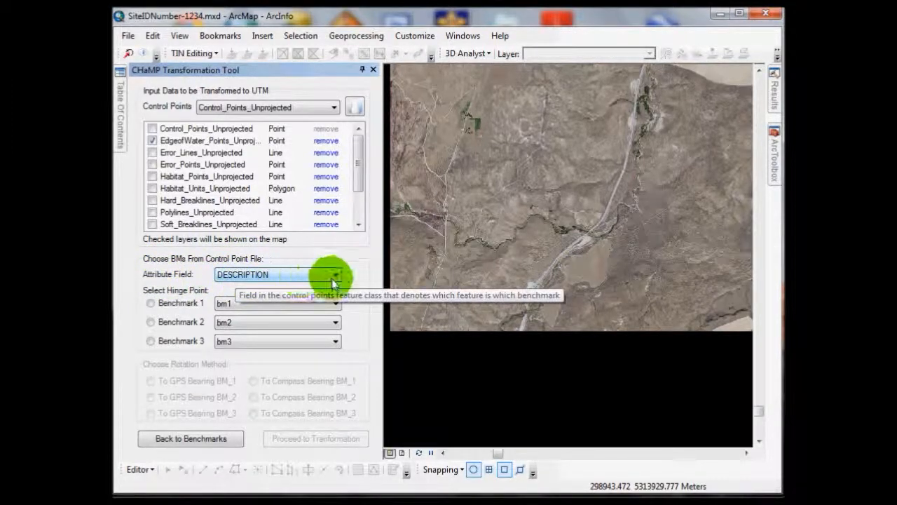
Step: Choose Benchmark 1 as the hinge point with rotation to GPS Bearing BM_2, and proceed to the transformation
{"action": "left_click", "coordinate": [152, 303]}
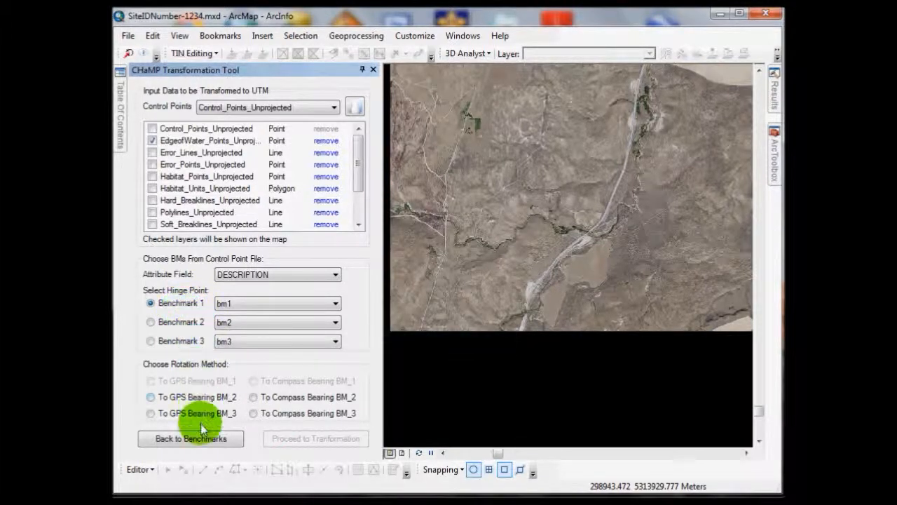
{"action": "left_click", "coordinate": [151, 396]}
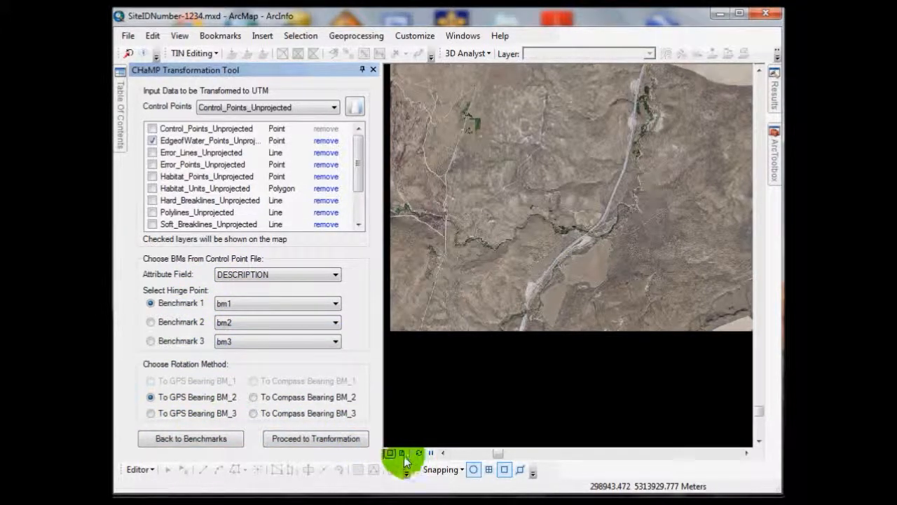
{"action": "left_click", "coordinate": [338, 440]}
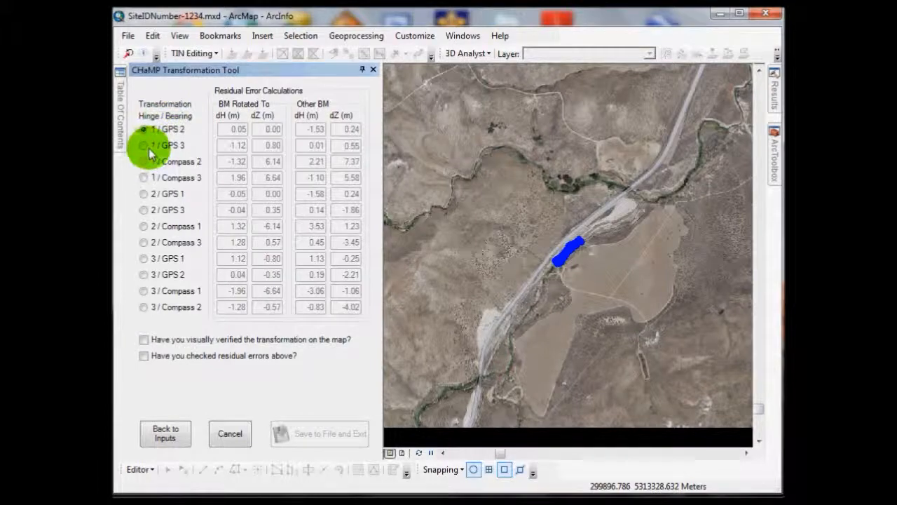
Step: Preview every alternative hinge and bearing combination, from 1/GPS 3 through 3/Compass 2, comparing the survey points' placement with the aerial imagery
{"action": "scroll", "coordinate": [571, 263], "scroll_direction": "up", "scroll_amount": 2}
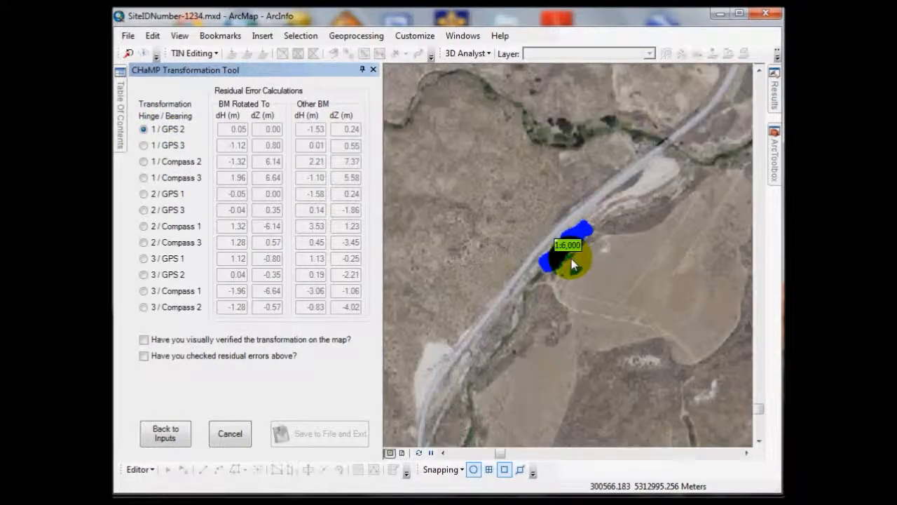
{"action": "scroll", "coordinate": [571, 263], "scroll_direction": "up", "scroll_amount": 2}
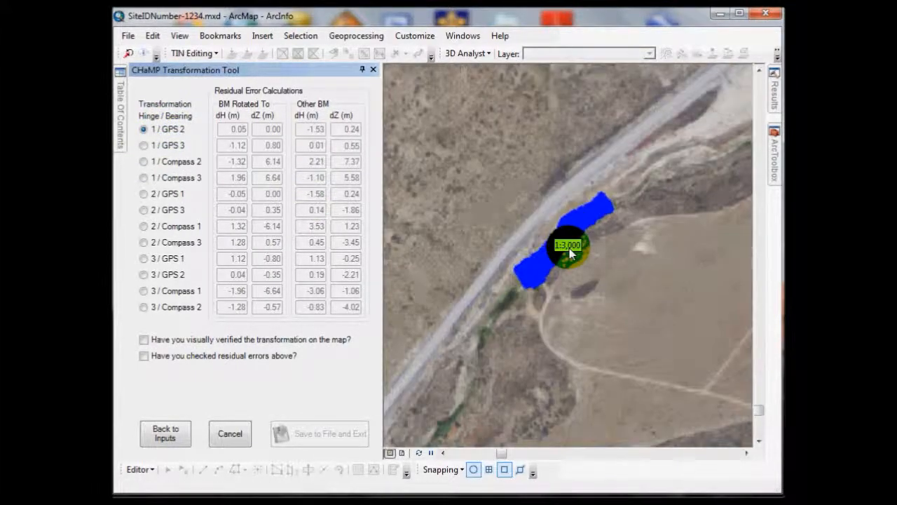
{"action": "scroll", "coordinate": [570, 254], "scroll_direction": "up", "scroll_amount": 3}
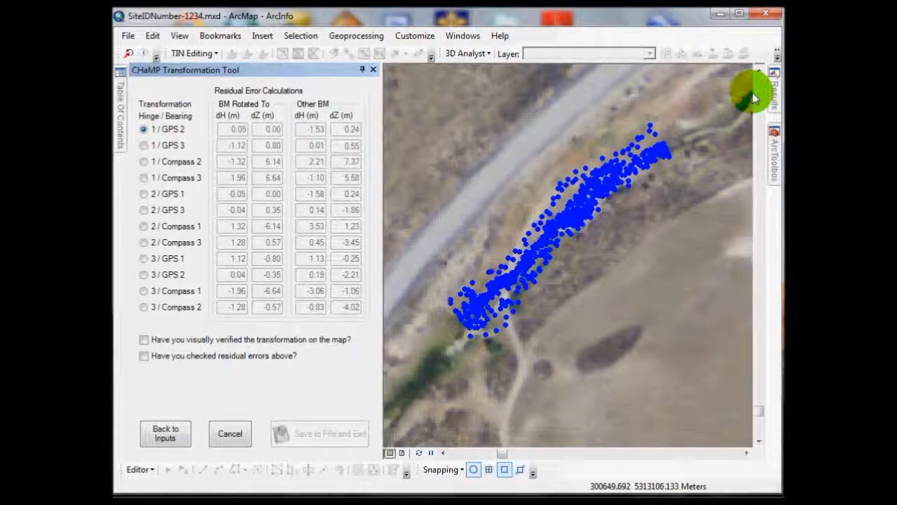
{"action": "left_click", "coordinate": [144, 145]}
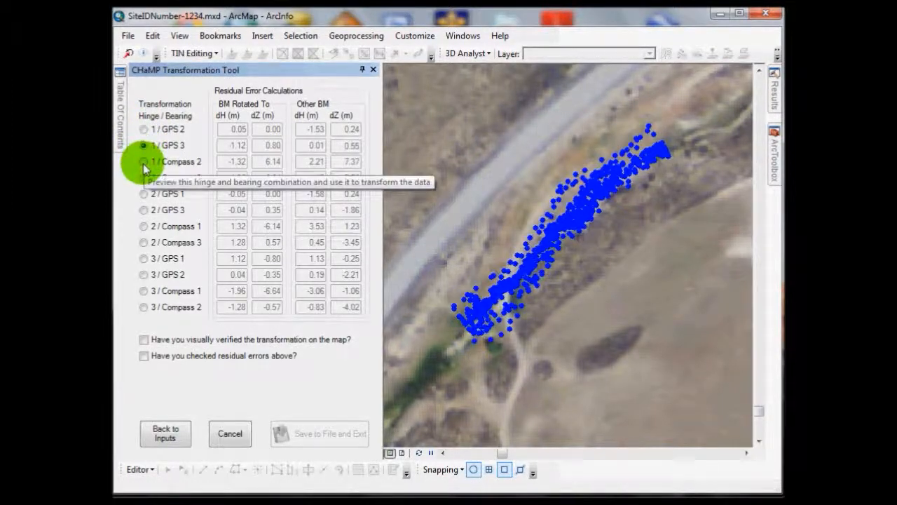
{"action": "left_click", "coordinate": [144, 161]}
{"action": "left_click", "coordinate": [143, 177]}
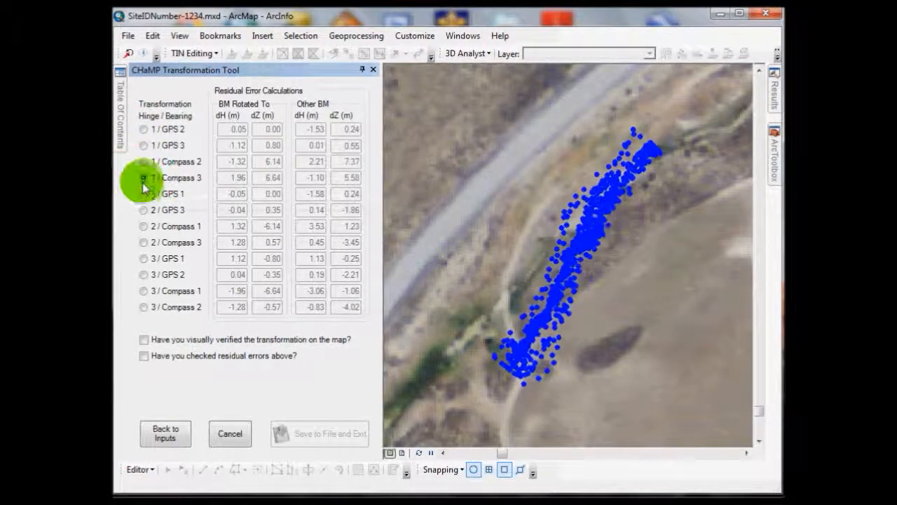
{"action": "left_click", "coordinate": [144, 194]}
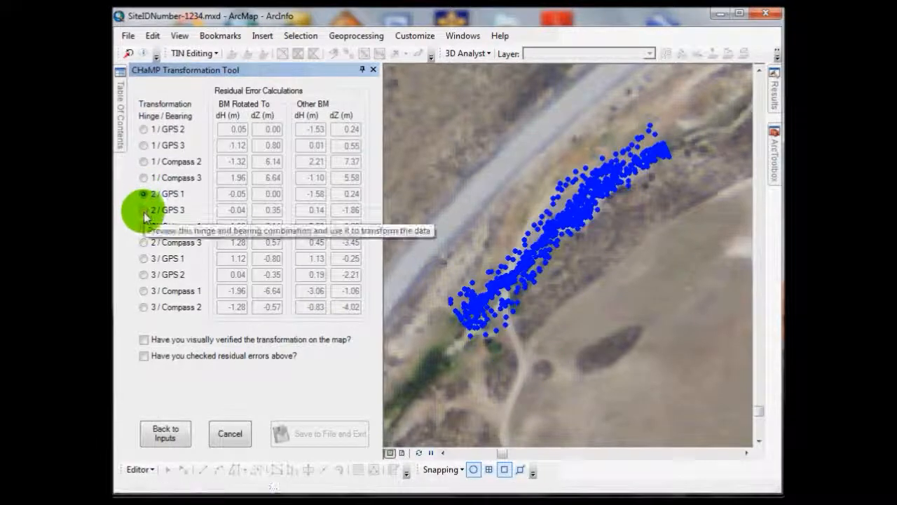
{"action": "left_click", "coordinate": [144, 209]}
{"action": "left_click", "coordinate": [145, 226]}
{"action": "left_click", "coordinate": [145, 242]}
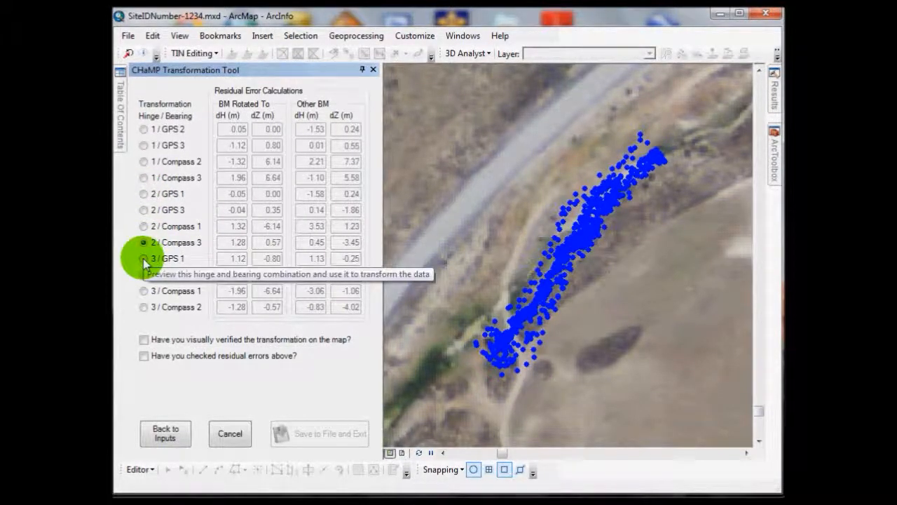
{"action": "left_click", "coordinate": [144, 258]}
{"action": "left_click", "coordinate": [143, 275]}
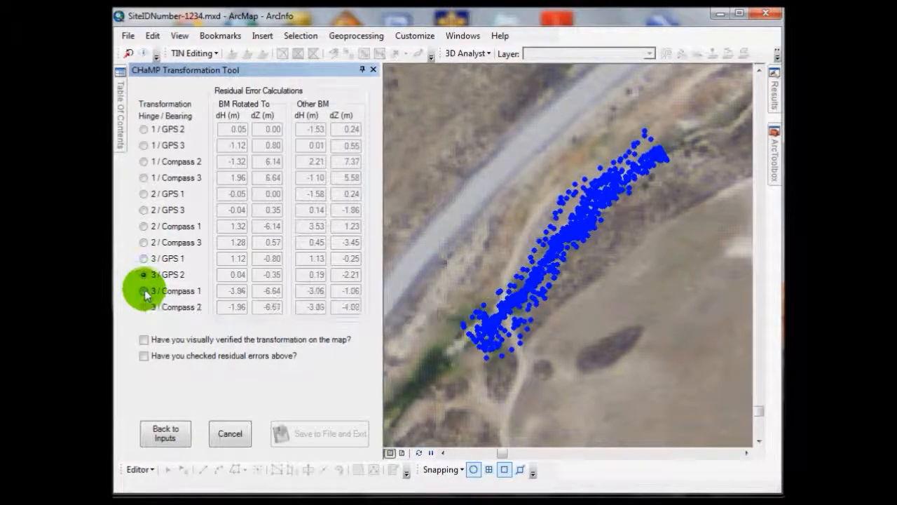
{"action": "left_click", "coordinate": [145, 290]}
{"action": "left_click", "coordinate": [144, 308]}
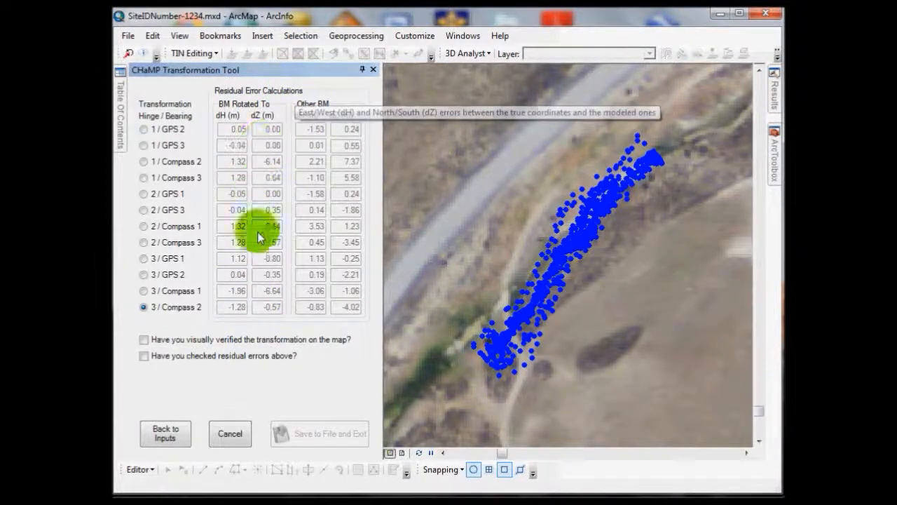
Step: Choose the 1/GPS 2 transformation, confirm the visual verification and residual error checks, and save the transformed data to file
{"action": "left_click", "coordinate": [143, 129]}
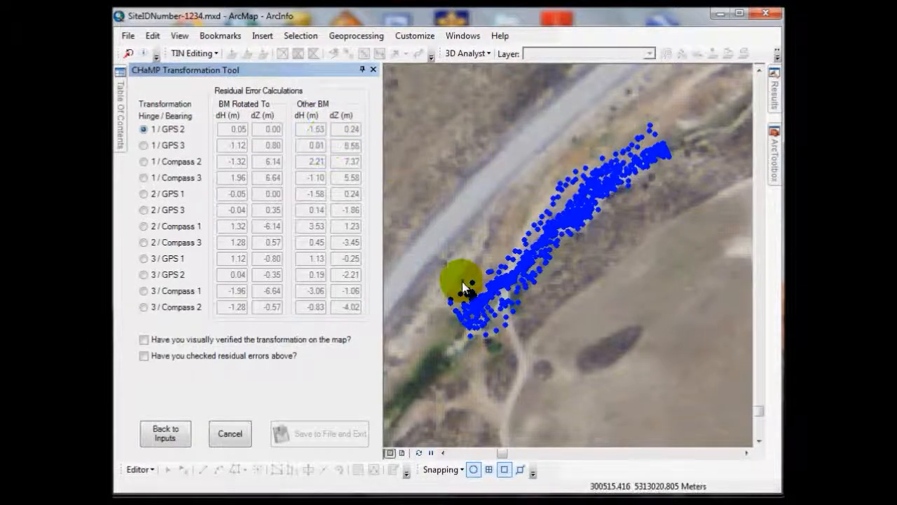
{"action": "left_click", "coordinate": [144, 340]}
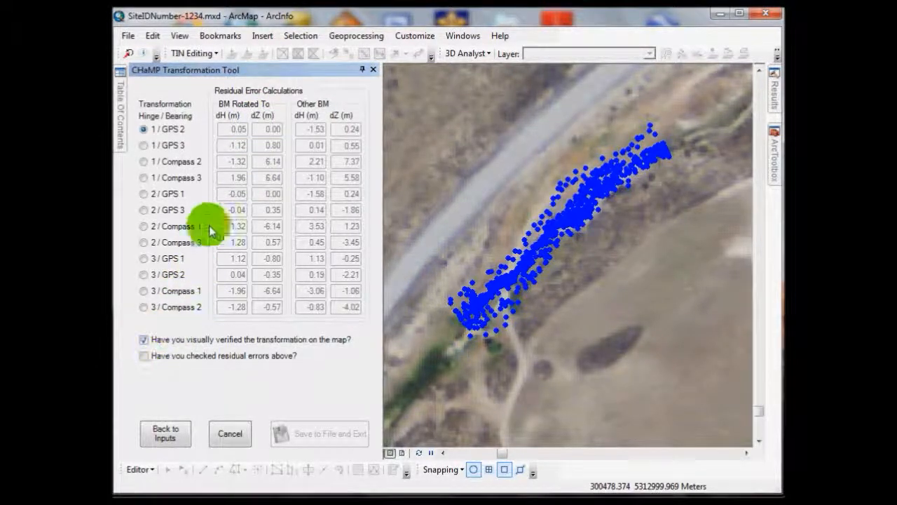
{"action": "left_click", "coordinate": [145, 356]}
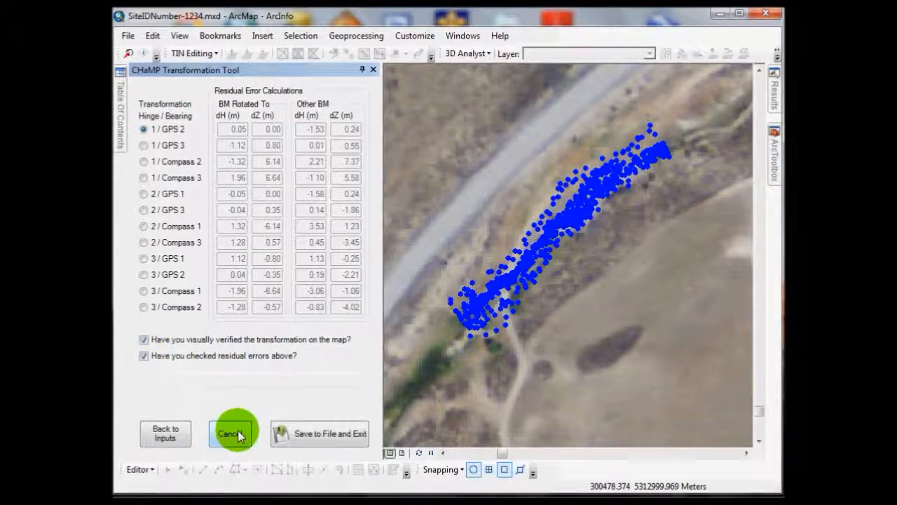
{"action": "left_click", "coordinate": [325, 436]}
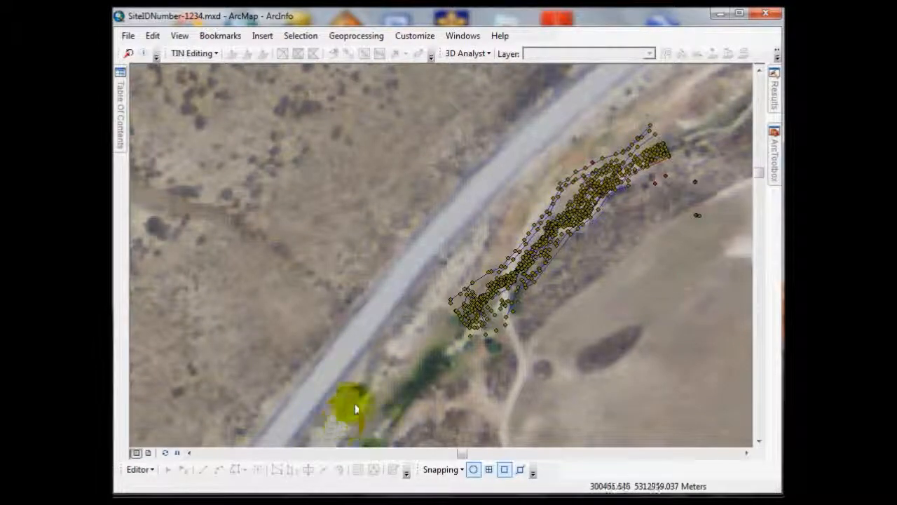
Step: Keep the table of contents and ArcToolbox docked open beside the map, and look through the projected survey layers
{"action": "left_click", "coordinate": [120, 112]}
{"action": "left_click_drag", "start_coordinate": [259, 70], "coordinate": [262, 70]}
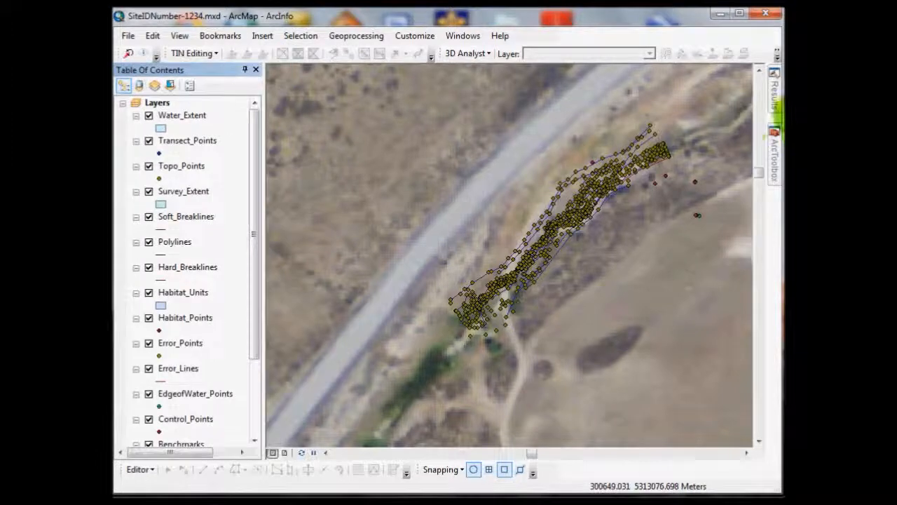
{"action": "scroll", "coordinate": [176, 140], "scroll_direction": "down", "scroll_amount": 3}
{"action": "scroll", "coordinate": [185, 354], "scroll_direction": "up", "scroll_amount": 3}
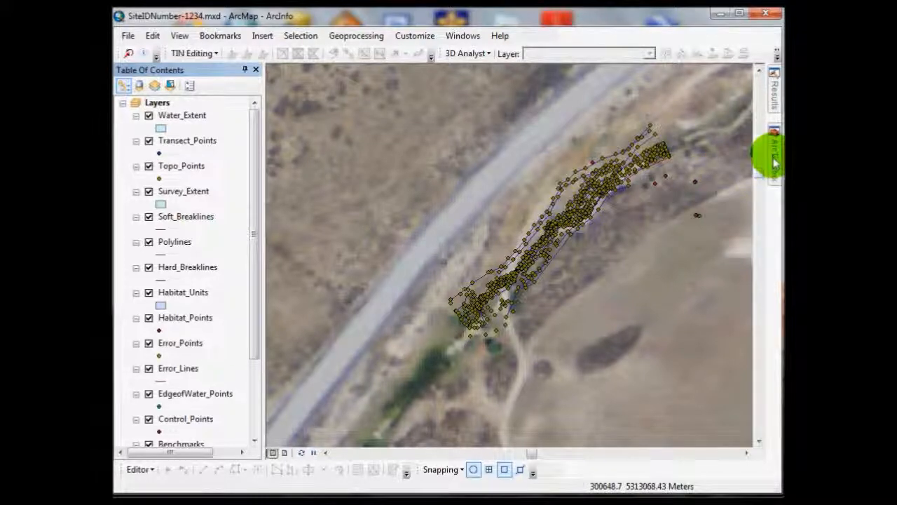
{"action": "mouse_move", "coordinate": [775, 163]}
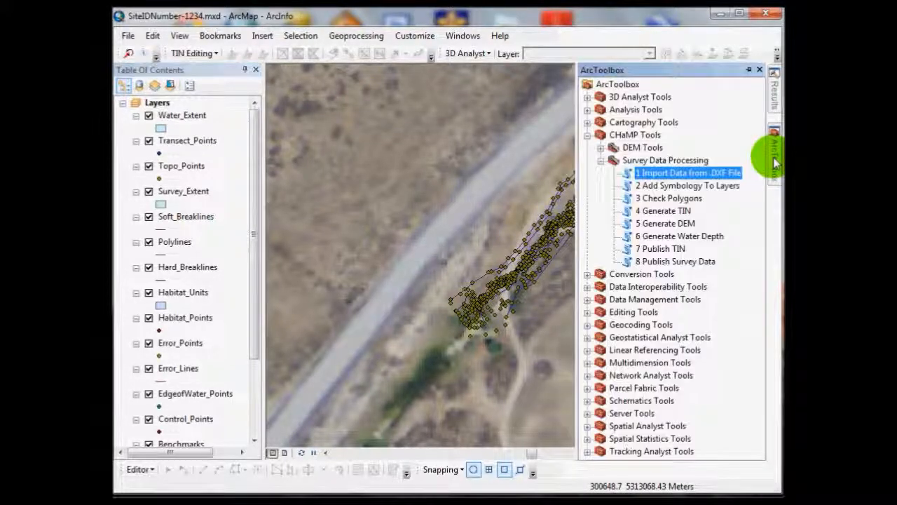
{"action": "left_click", "coordinate": [744, 71]}
{"action": "left_click_drag", "start_coordinate": [536, 250], "coordinate": [406, 246]}
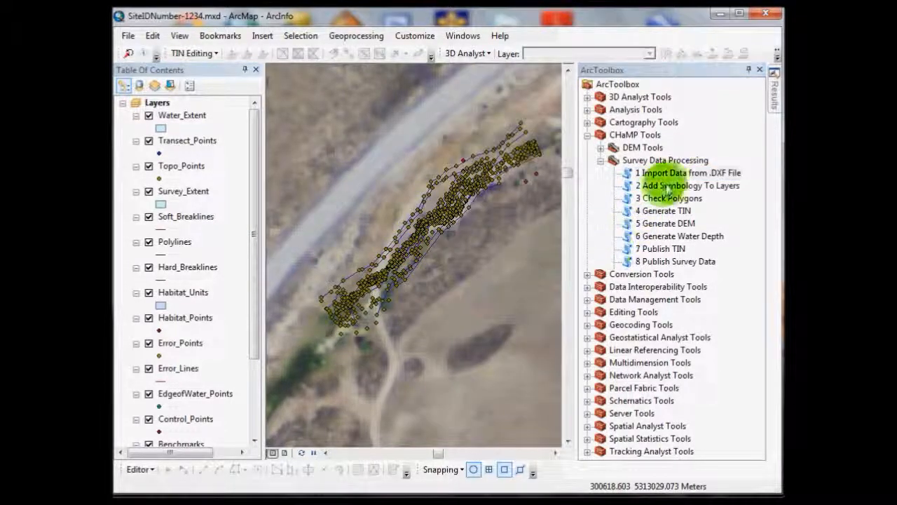
Step: Run the CHaMP Add Symbology To Layers tool on the SiteIDNumber-1234.gdb survey geodatabase in the home Visit\Topo folder
{"action": "left_click", "coordinate": [679, 186]}
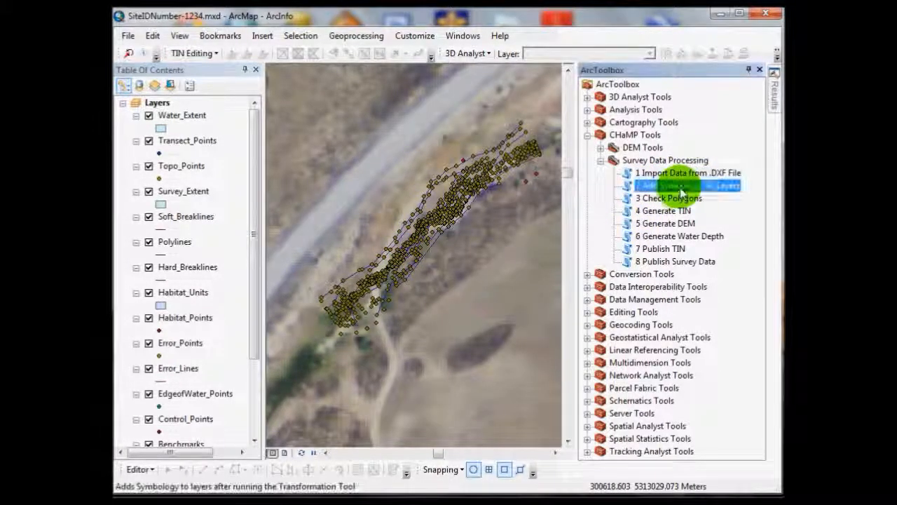
{"action": "double_click", "coordinate": [722, 186]}
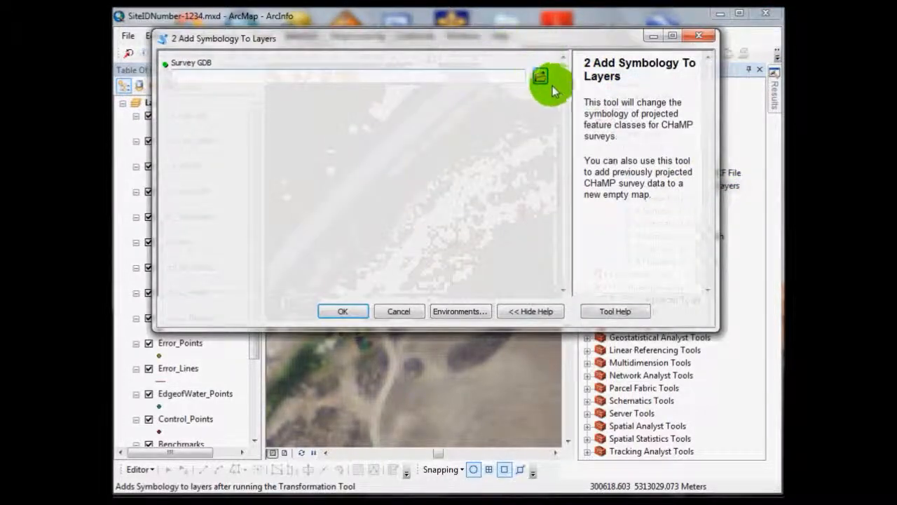
{"action": "left_click", "coordinate": [541, 75]}
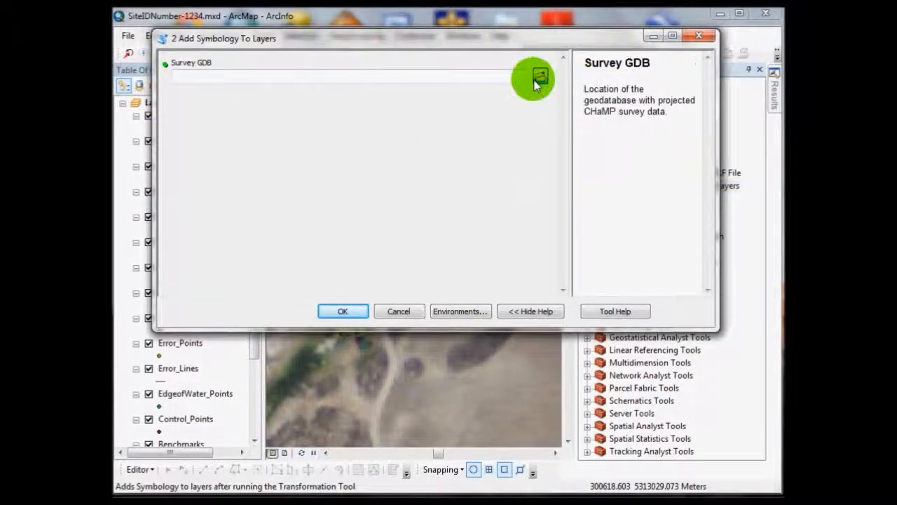
{"action": "left_click", "coordinate": [326, 113]}
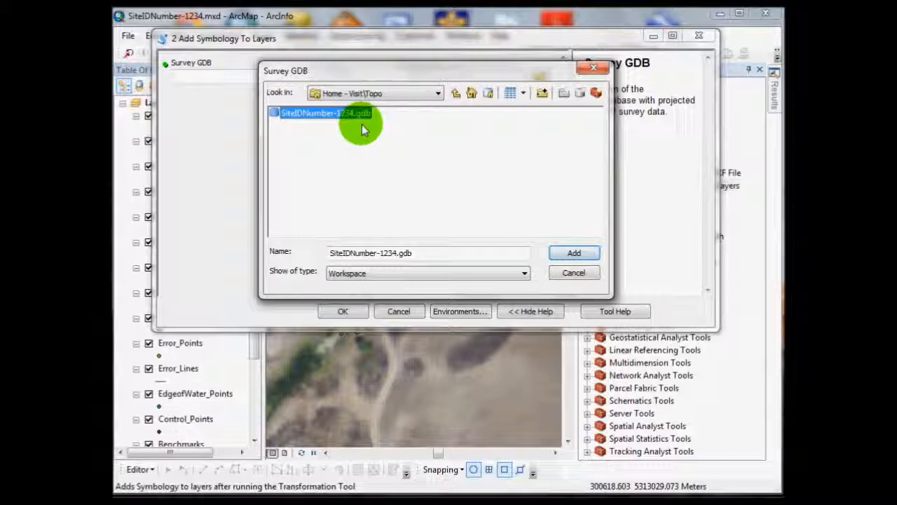
{"action": "left_click", "coordinate": [575, 254]}
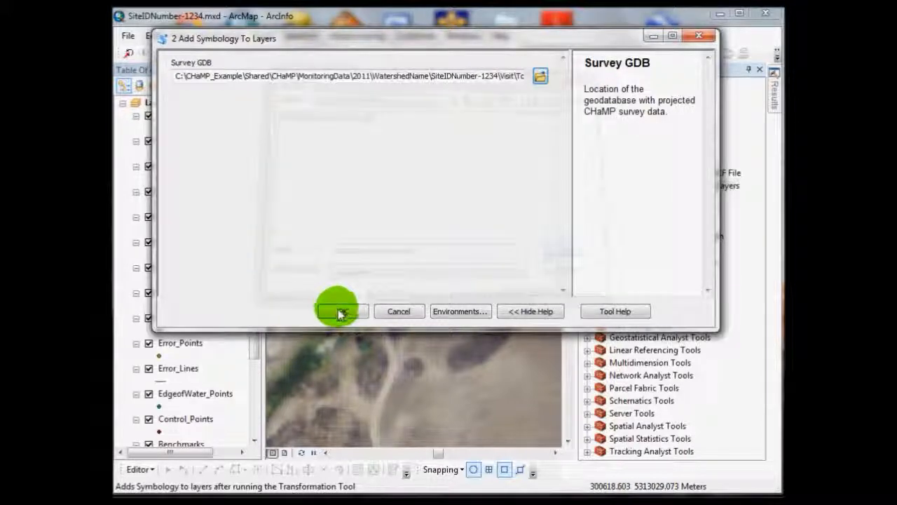
{"action": "left_click", "coordinate": [341, 310]}
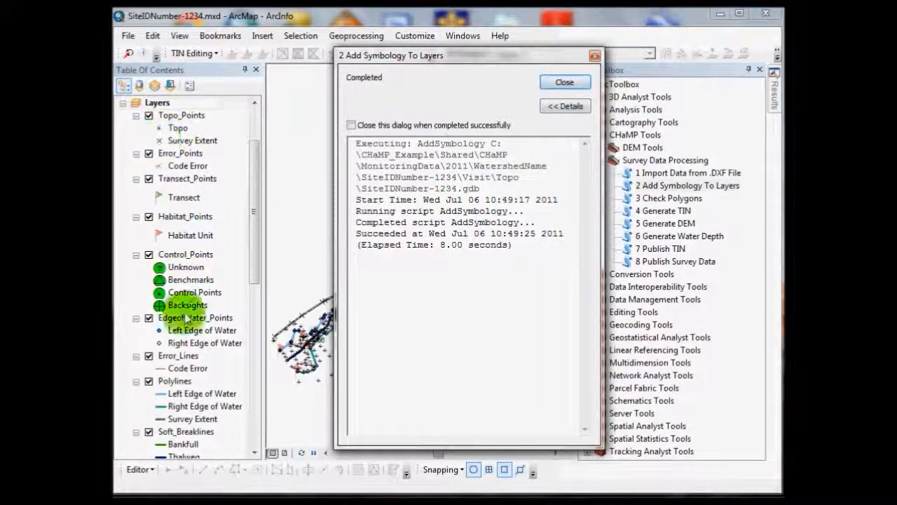
{"action": "left_click", "coordinate": [553, 83]}
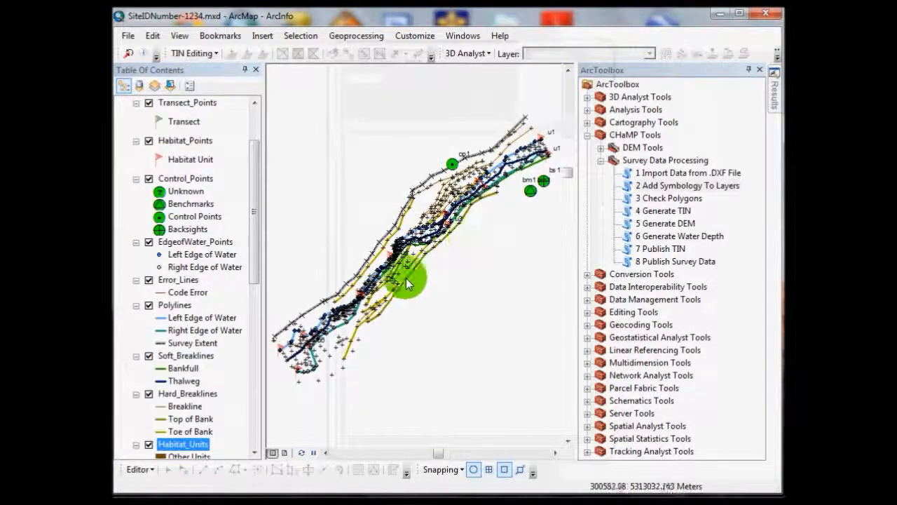